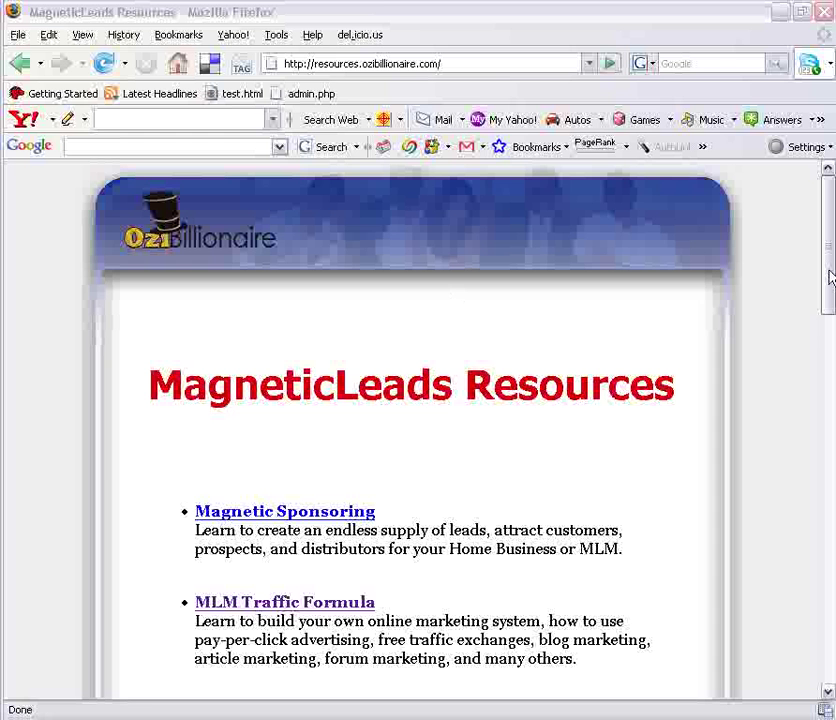
Step: Scroll the MagneticLeads Resources page down to the Managed AutoResponder Service link
click(339, 68)
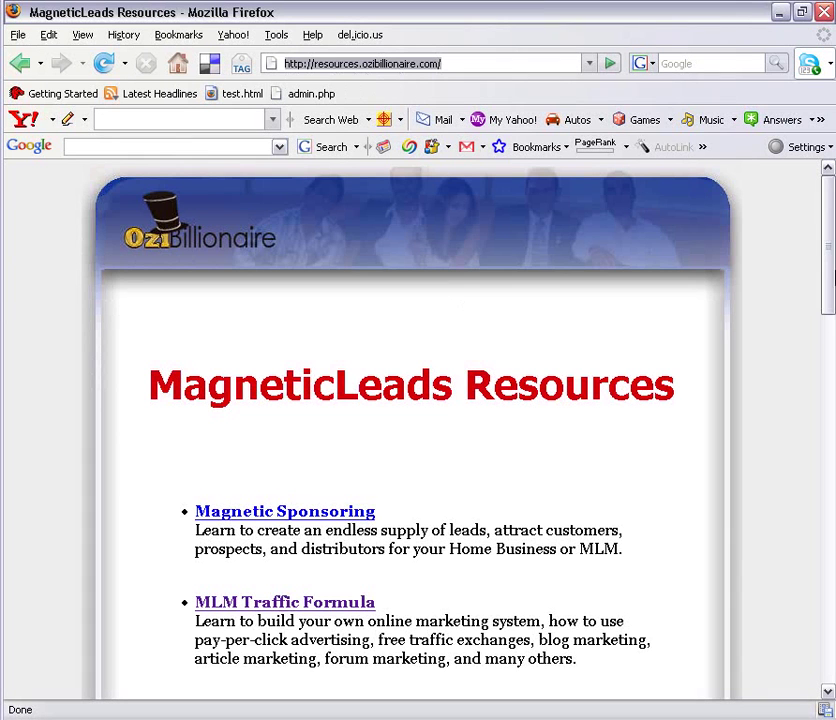
drag(828, 282, 828, 346)
drag(828, 296, 823, 653)
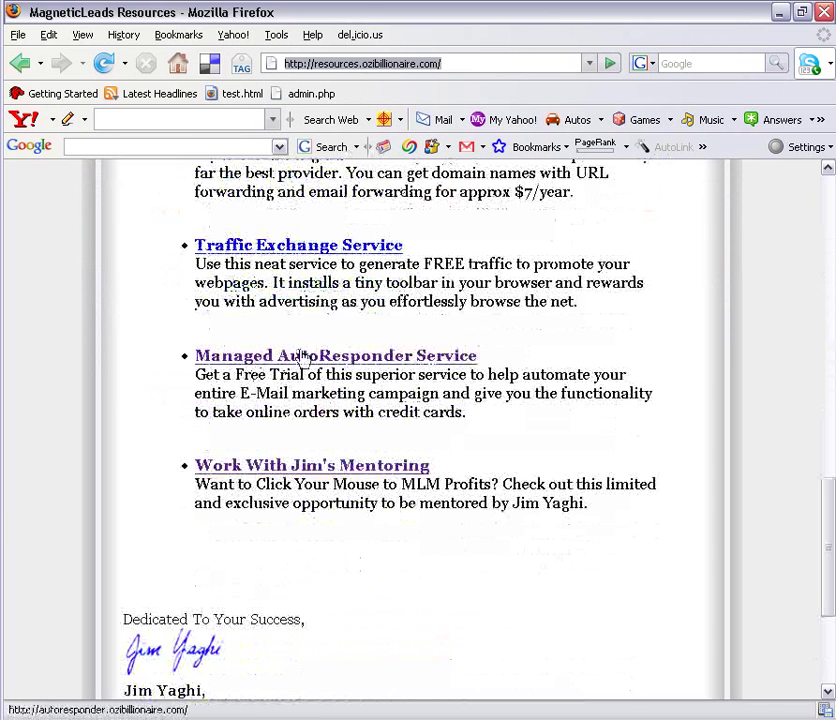
Step: Follow the Managed AutoResponder Service link to the 1ShoppingCart page at autoresponder.ozibillionaire.com
click(303, 357)
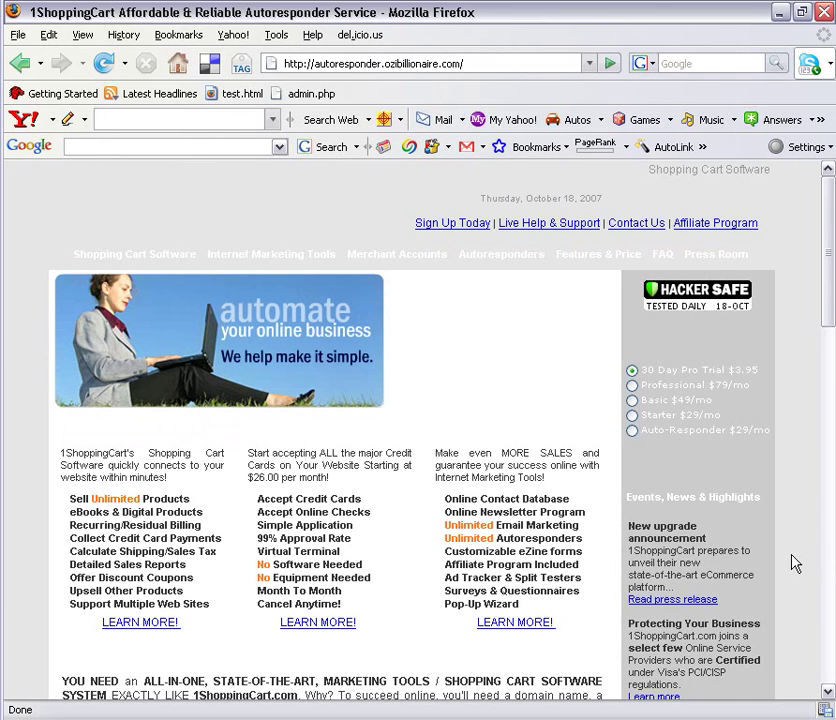
Step: Scroll the 1ShoppingCart page down to the Need Help and 1ShoppingCart Plugins sections
scroll(830, 308, down, 1)
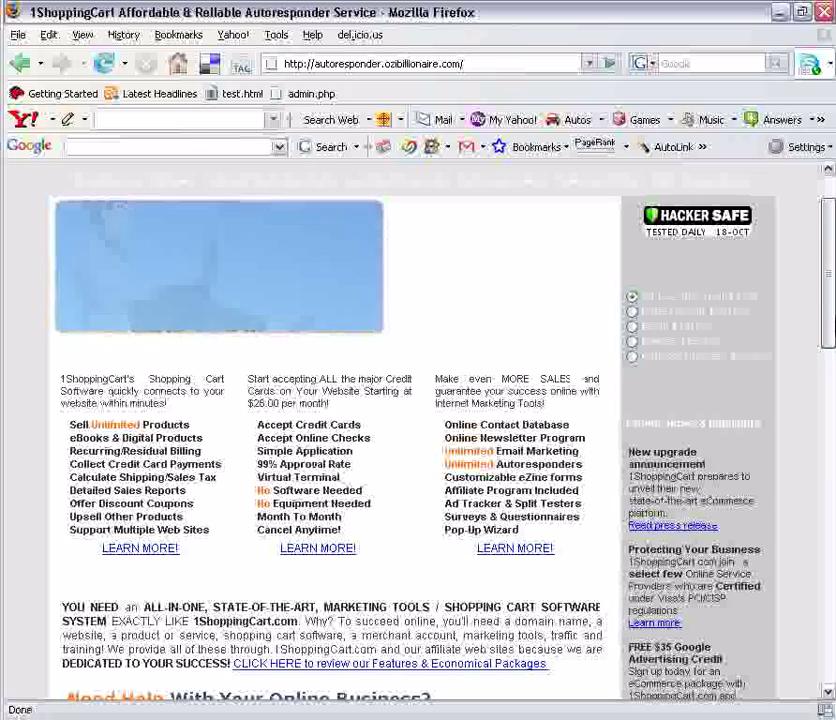
scroll(420, 430, down, 6)
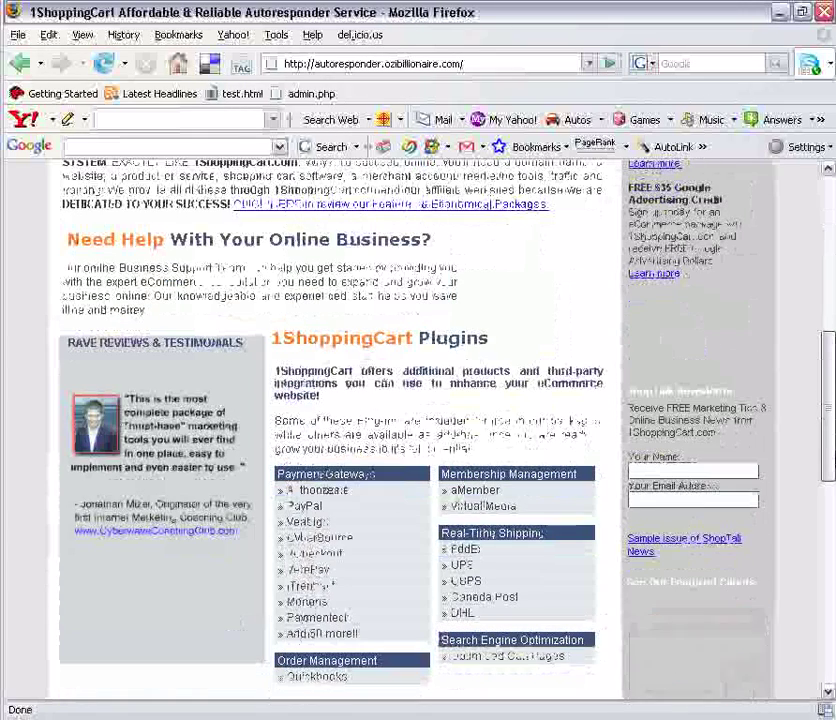
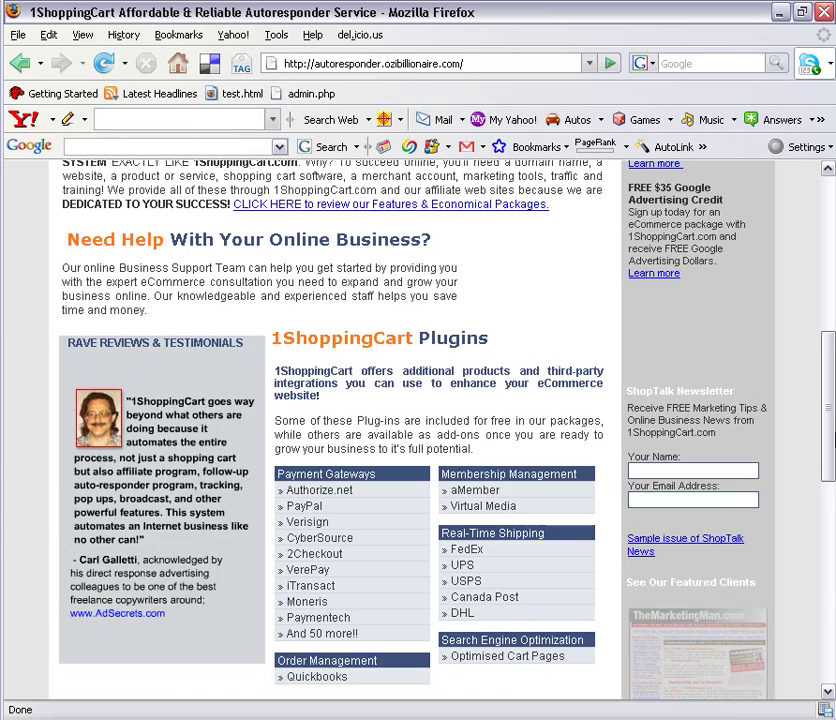
Step: Scroll down and back up the marketing page to reach the Demo Account home page
drag(831, 435, 832, 603)
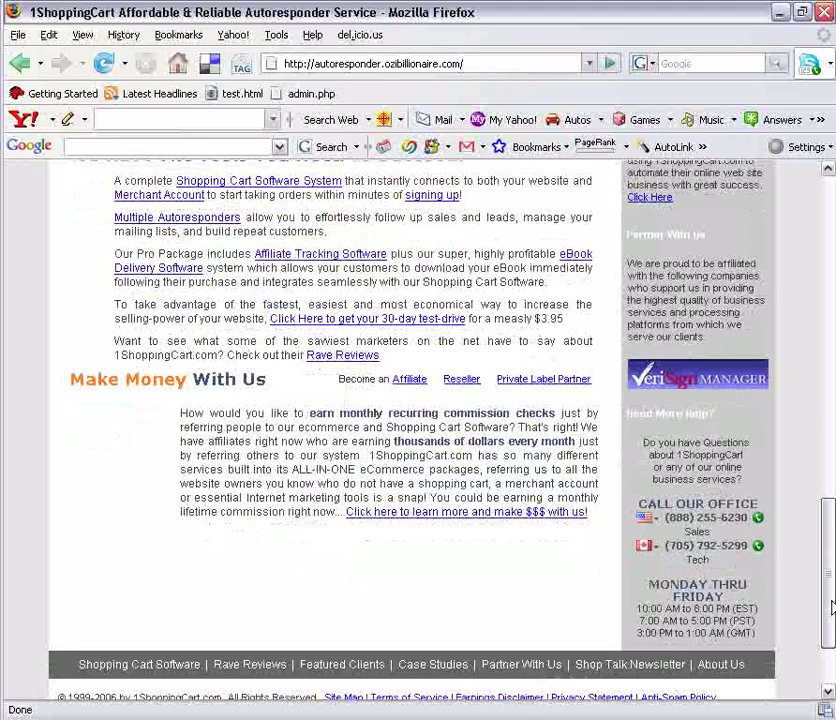
drag(831, 607, 831, 302)
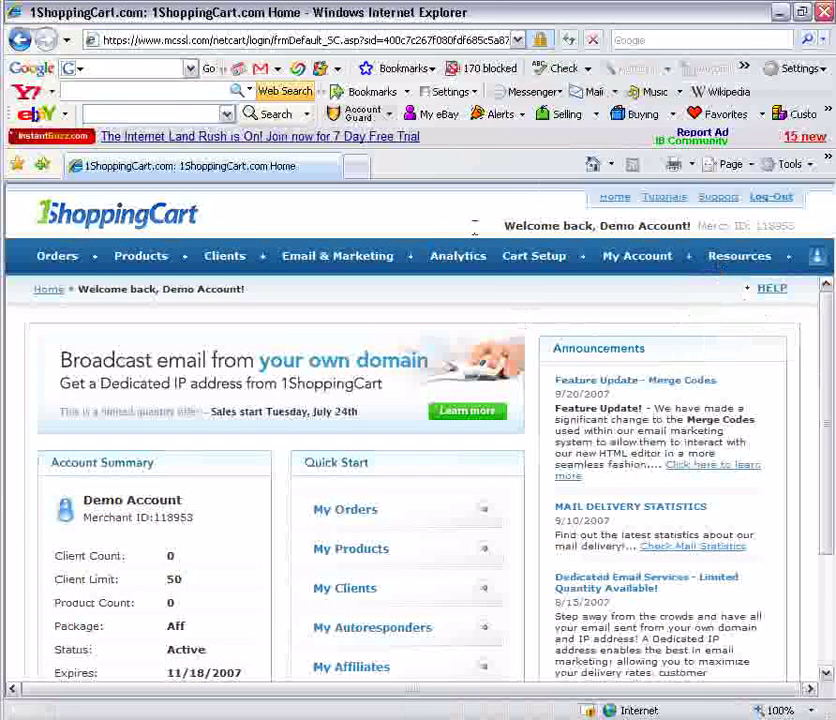
Step: Choose Create Autoresponder from the Email & Marketing > Autoresponders menu
mouse_move(335, 258)
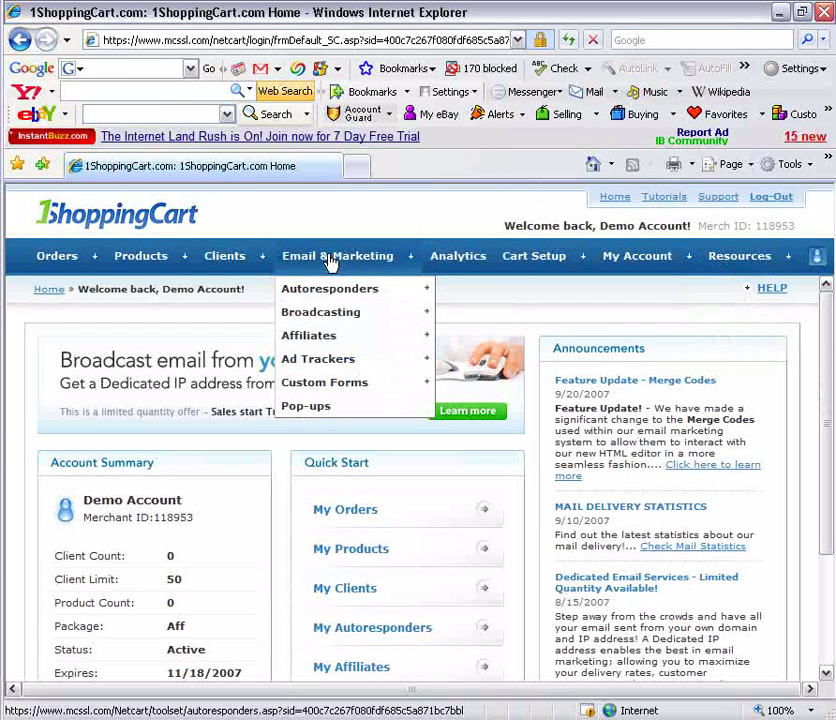
mouse_move(318, 295)
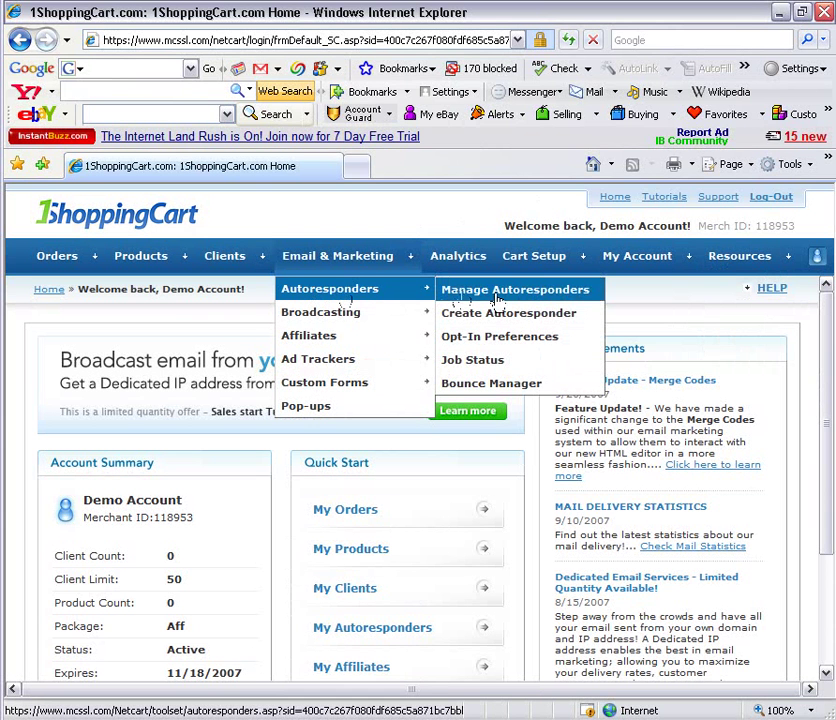
click(560, 316)
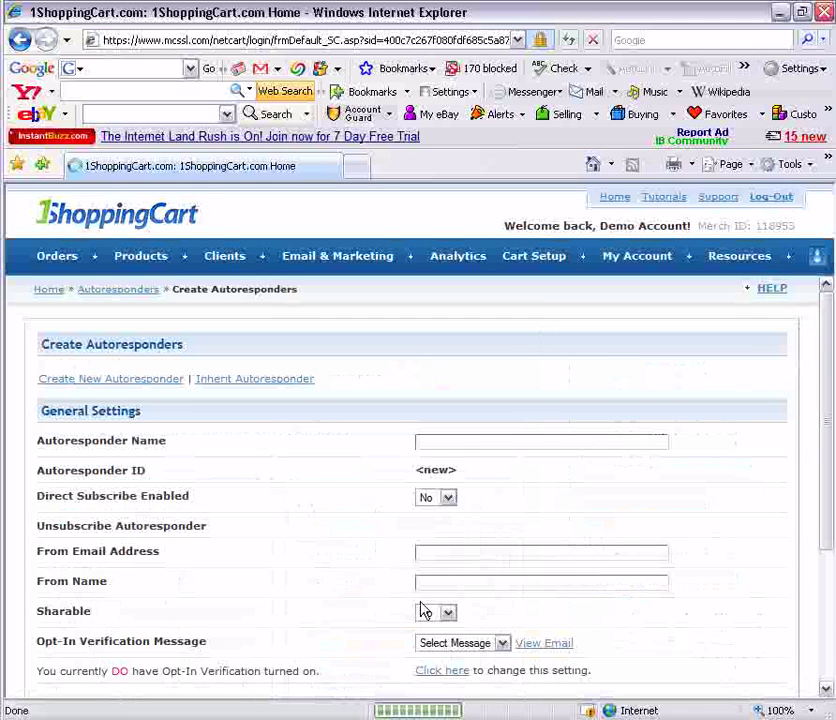
Step: Enter 'Magnetic Sponsoring' as the autoresponder name and keep Direct Subscribe Enabled set to No
click(464, 442)
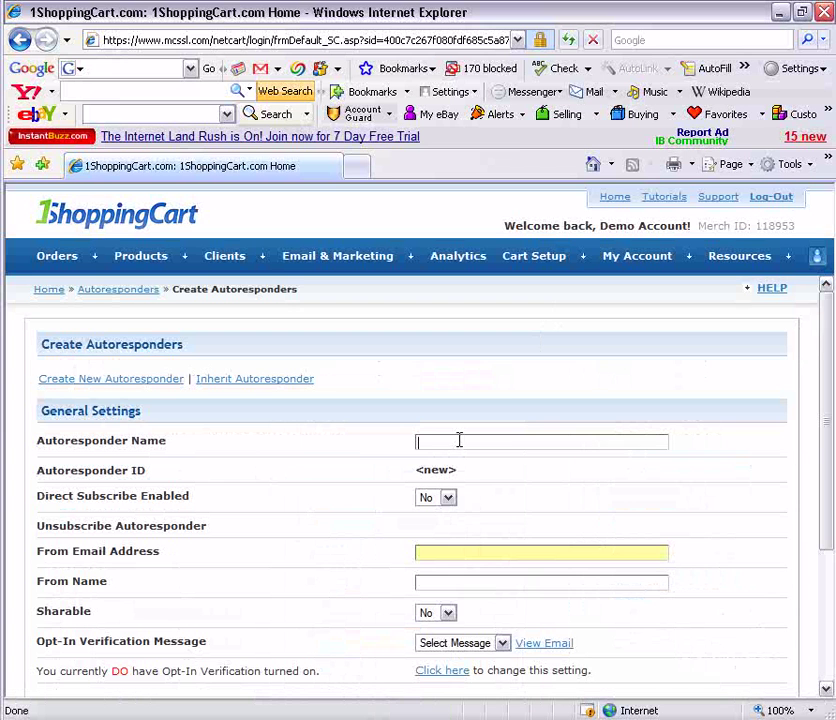
text(Magnetic Sponsoring)
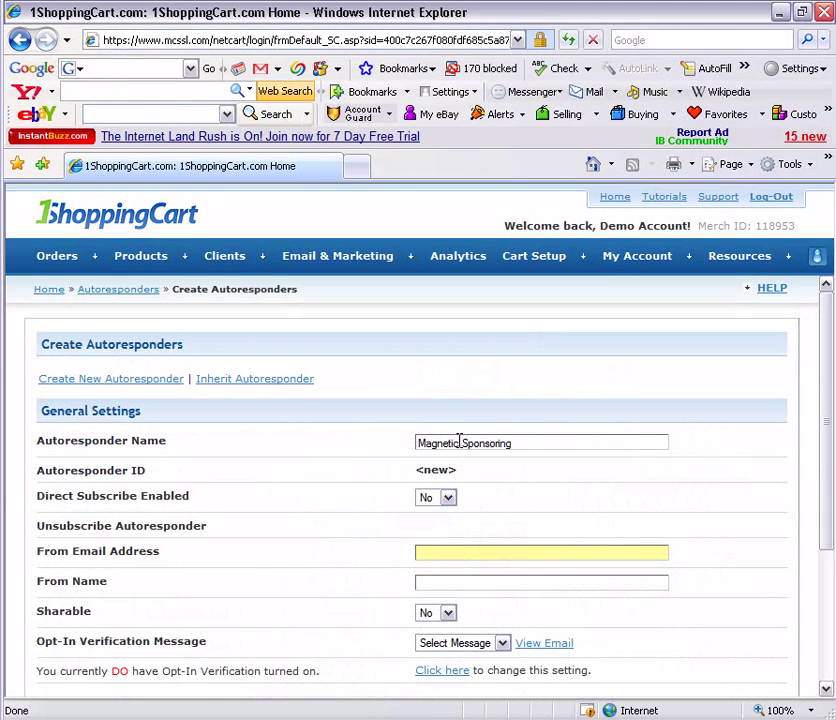
click(447, 500)
click(448, 505)
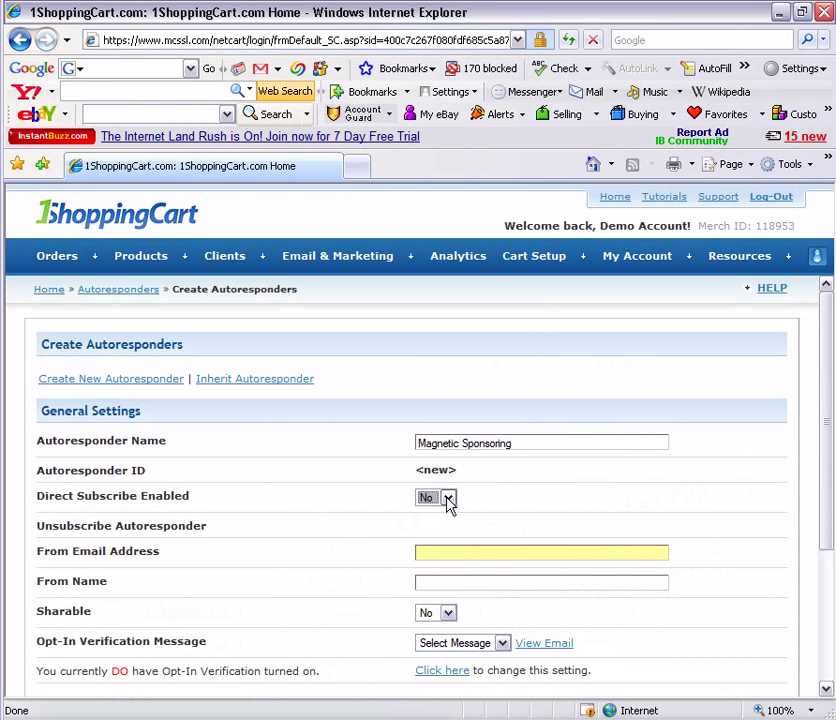
click(448, 502)
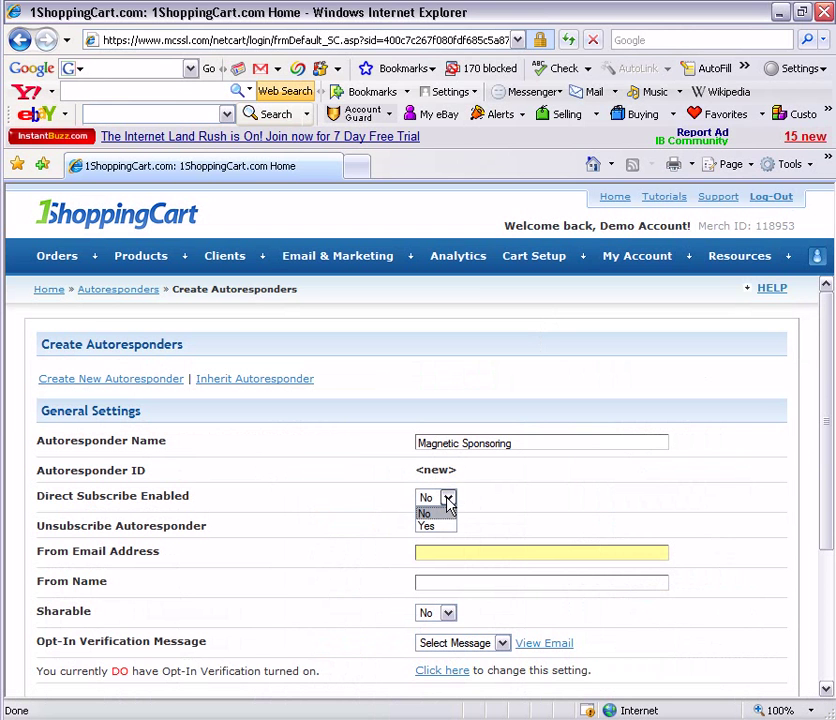
click(448, 505)
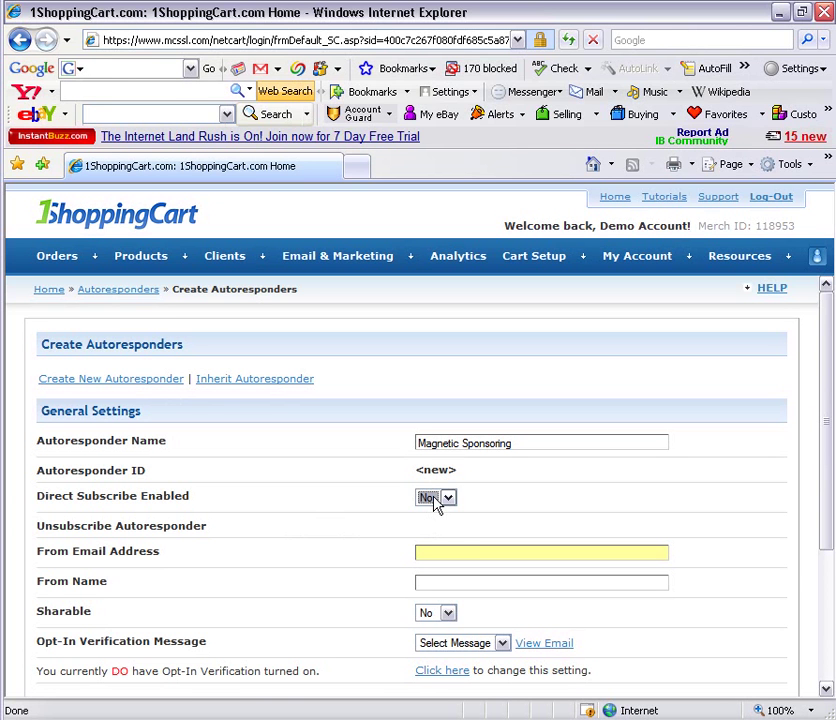
click(436, 505)
click(438, 528)
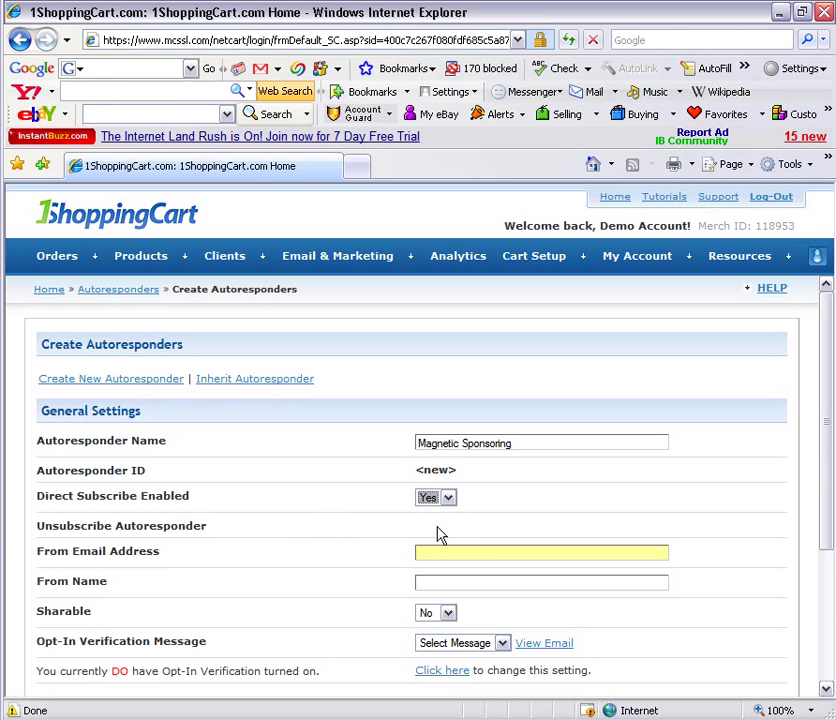
click(437, 505)
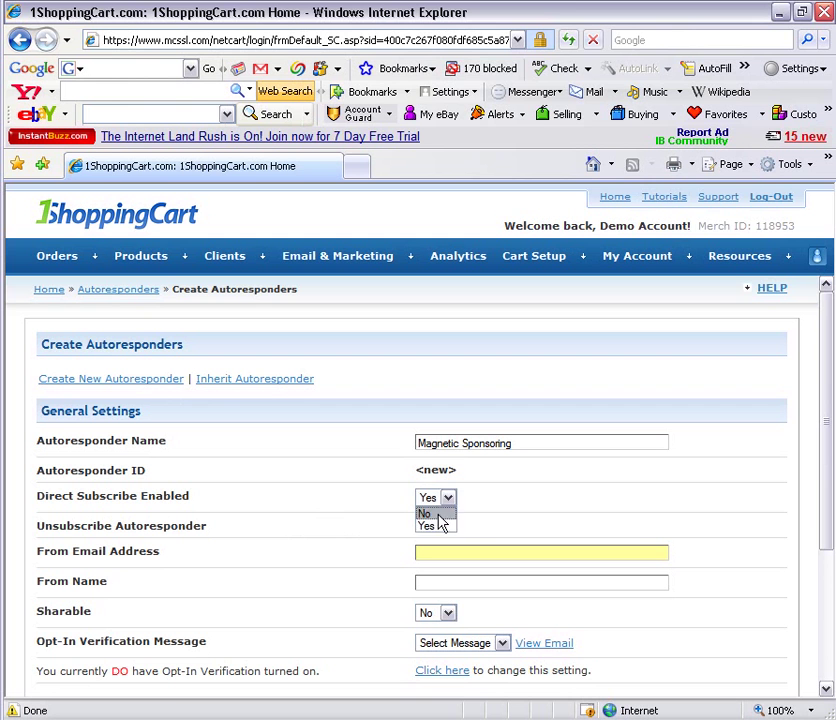
click(439, 514)
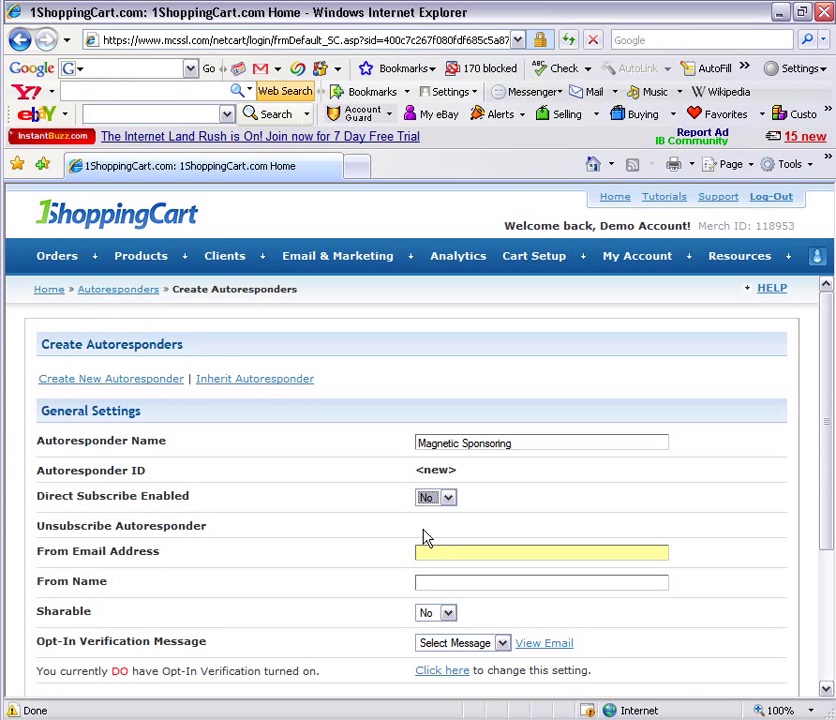
click(471, 553)
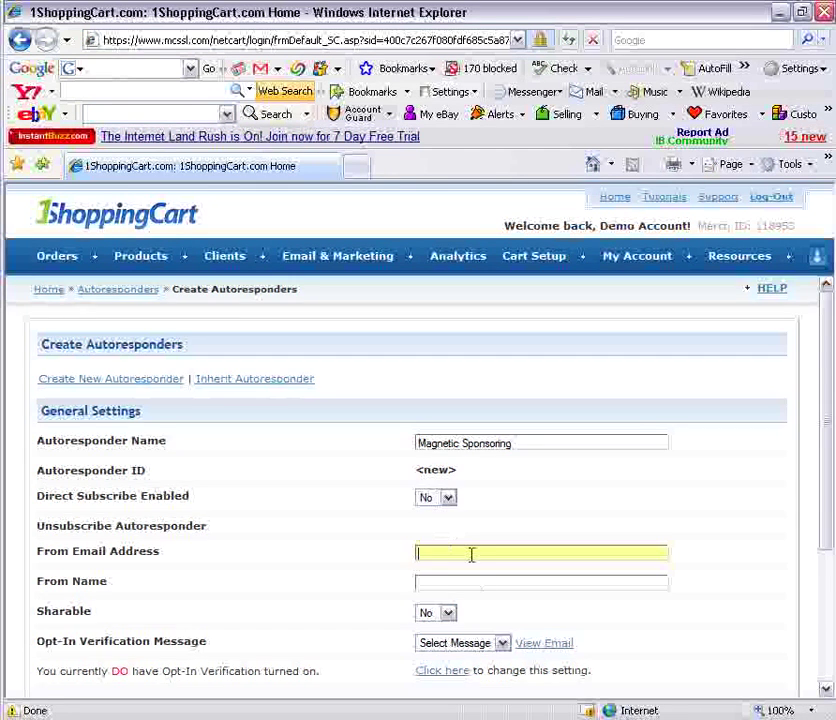
Step: Fill in the From Email Address and From Name with the sender's details and save
scroll(790, 560, down, 3)
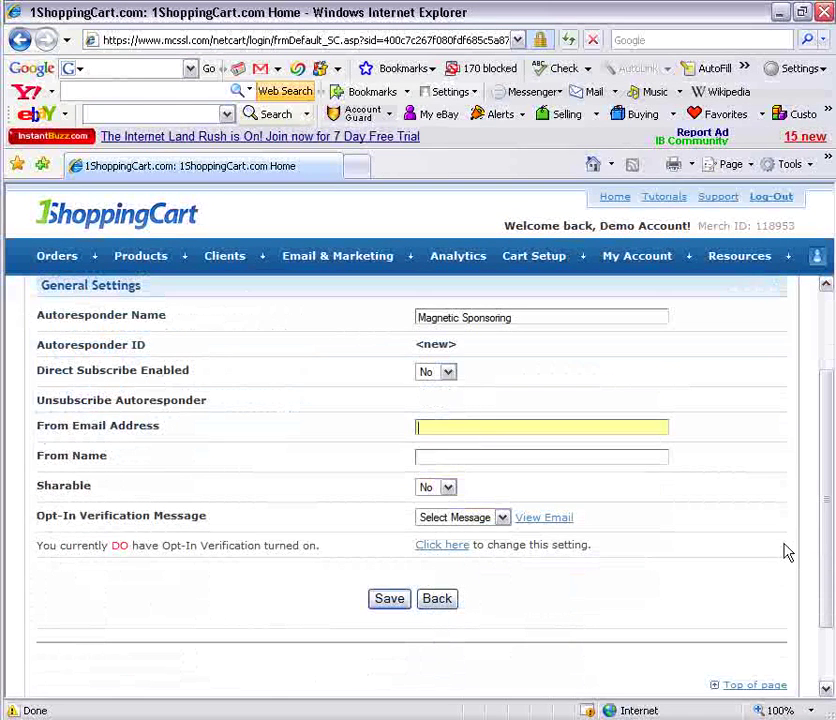
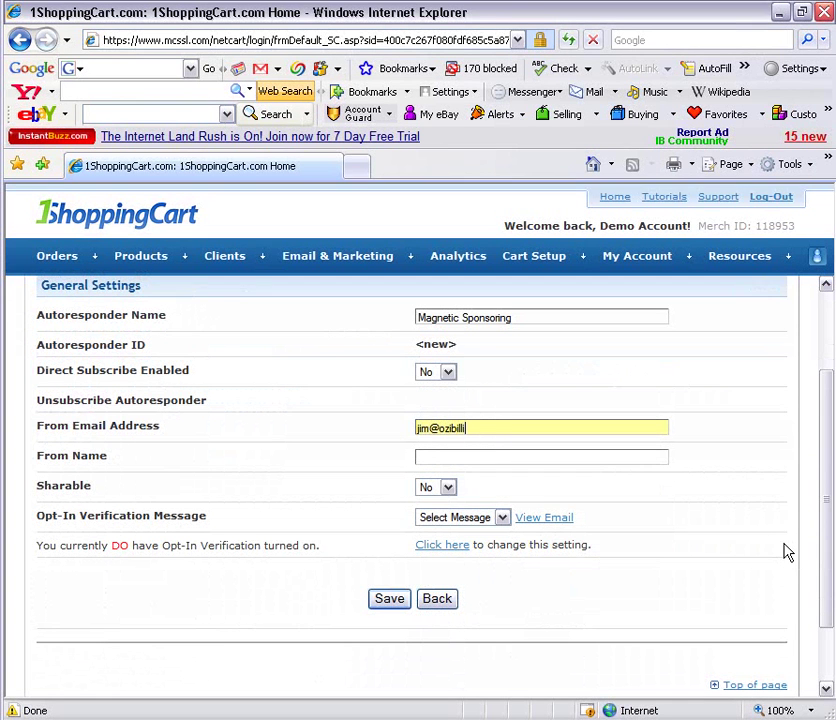
key(Tab)
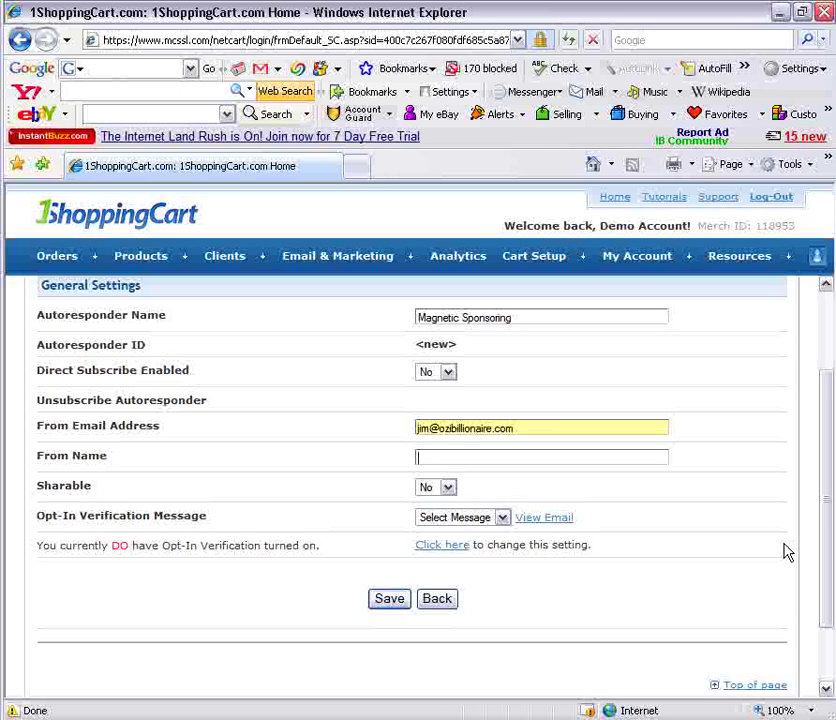
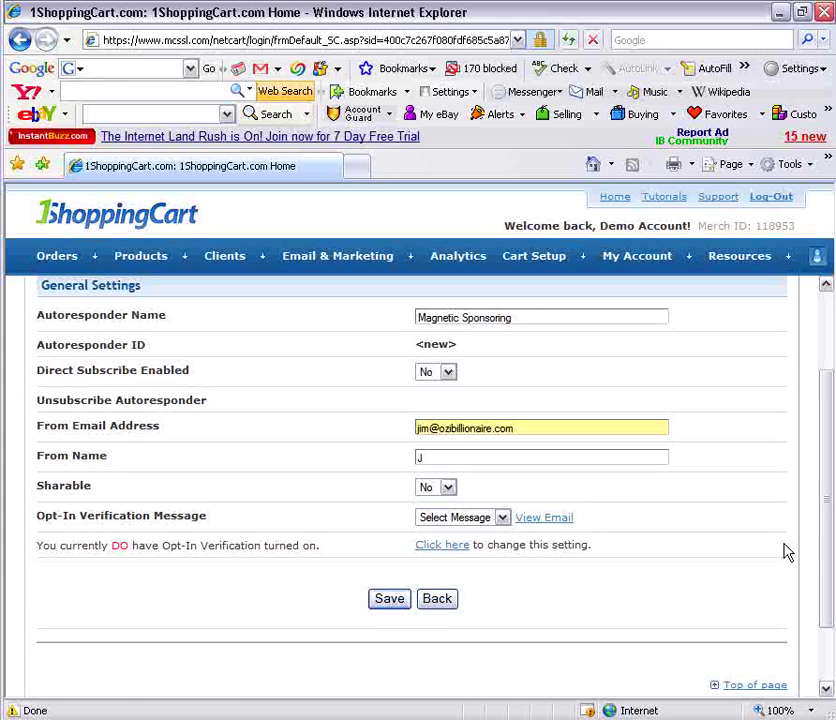
click(390, 600)
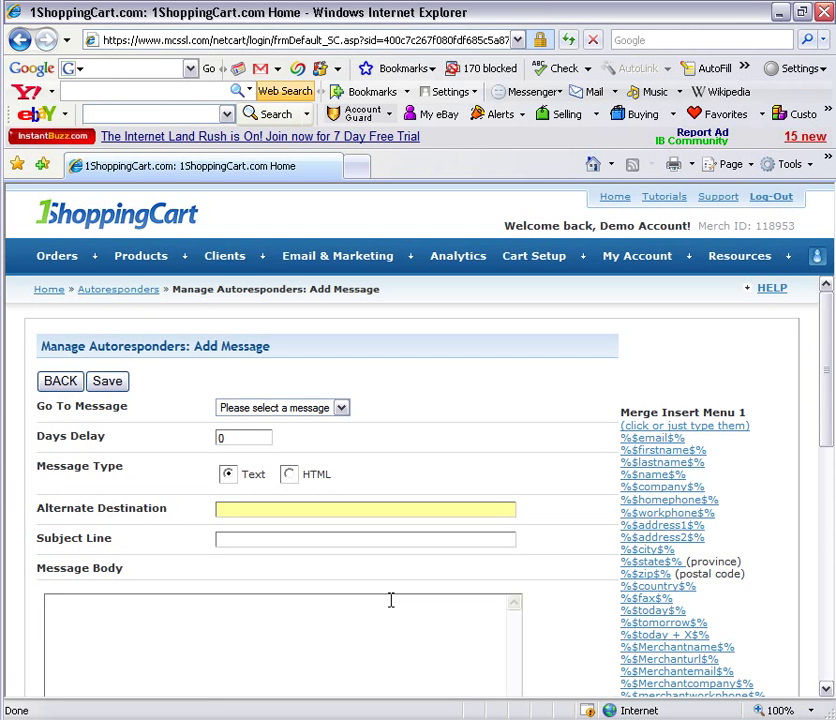
scroll(565, 615, down, 1)
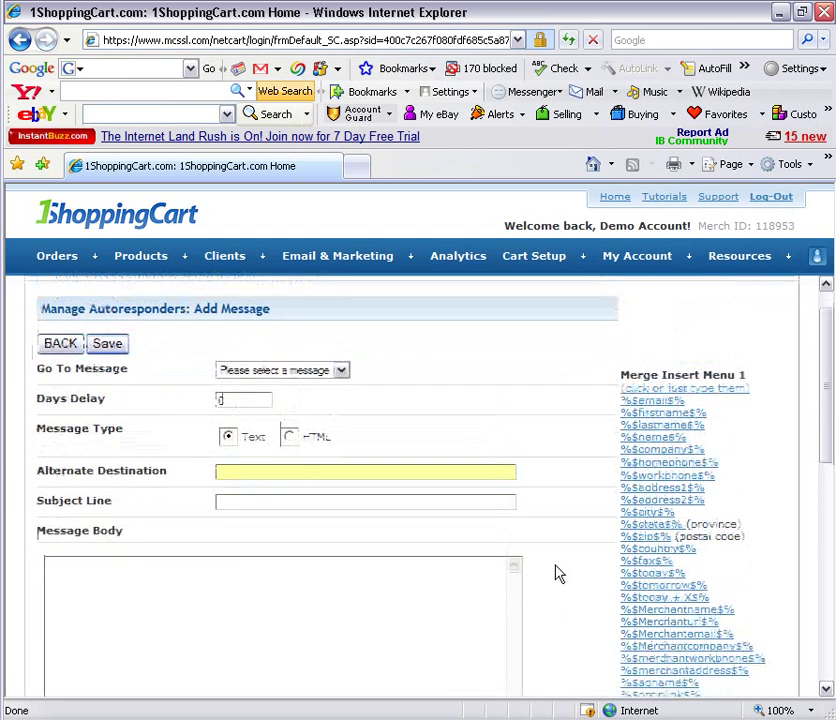
scroll(558, 573, up, 1)
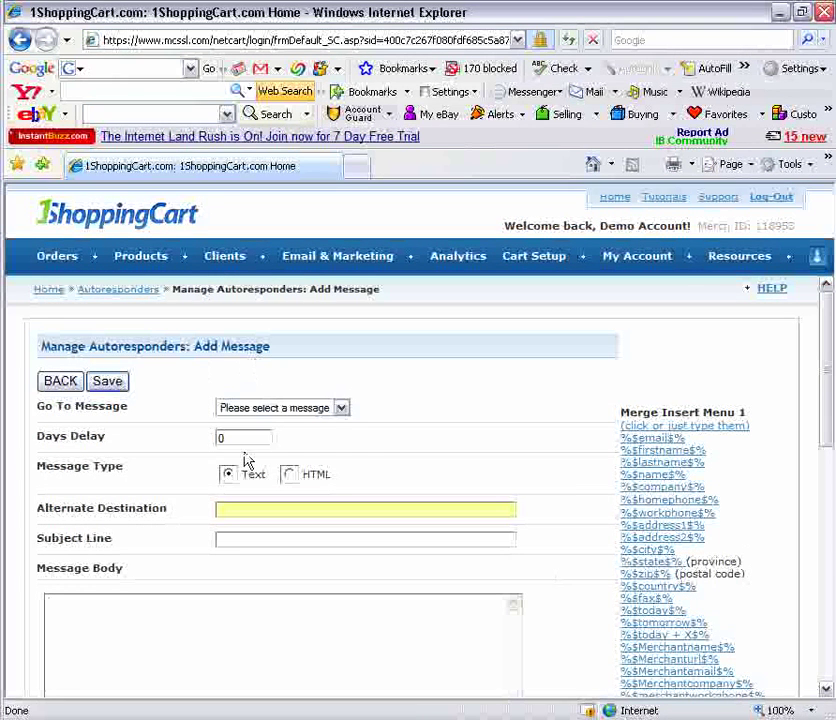
click(262, 413)
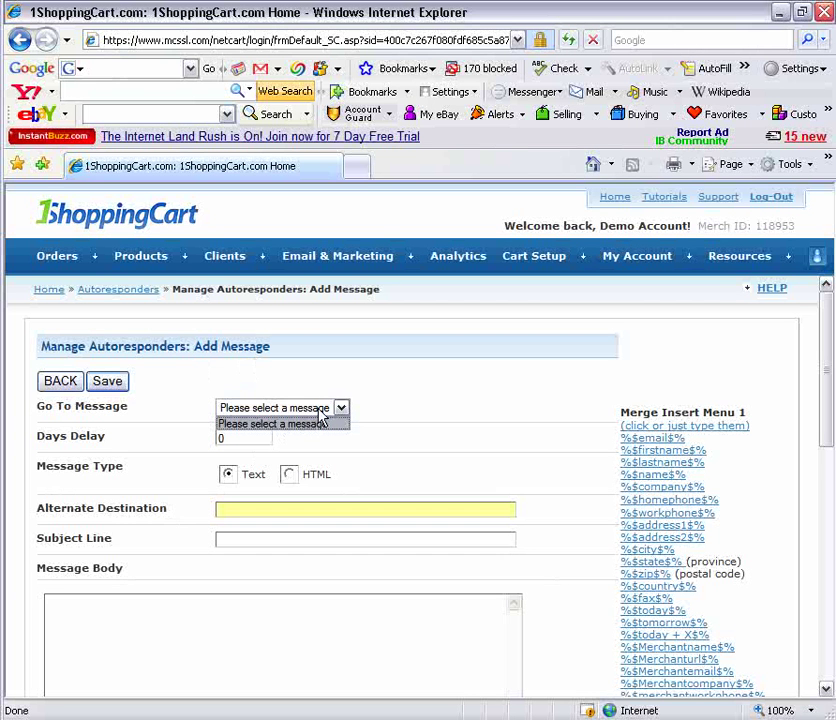
click(312, 425)
click(308, 414)
click(252, 439)
drag(252, 439, 205, 450)
click(245, 437)
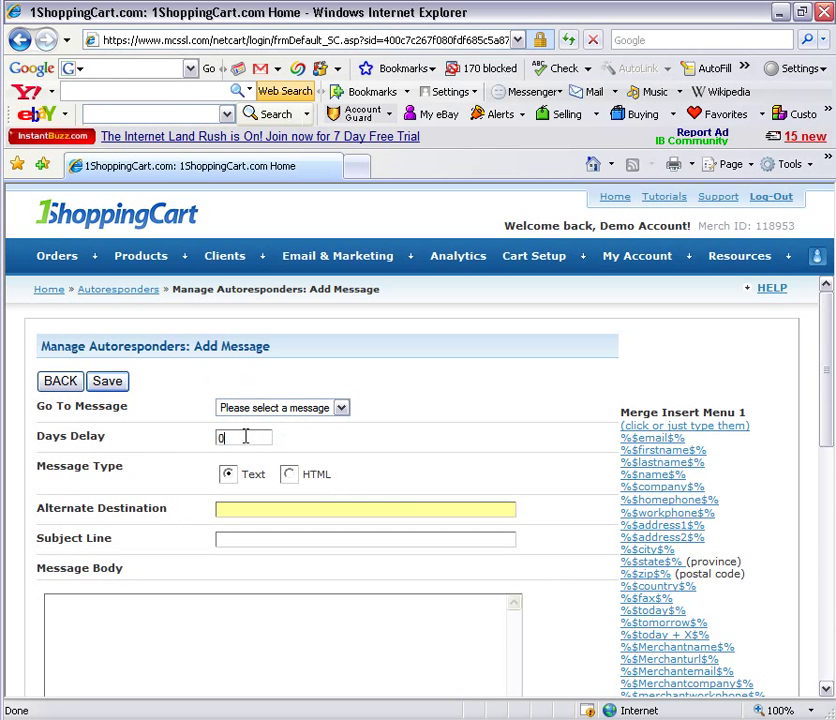